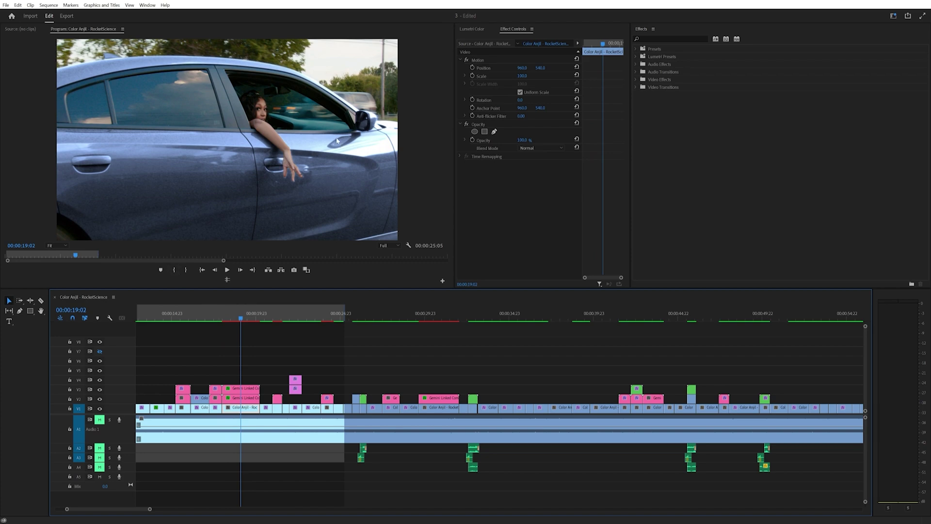
Step frame by frame and scrub through the recoloured car shot to check it
key("Right")
key("Right")
key("Right")
key("Right")
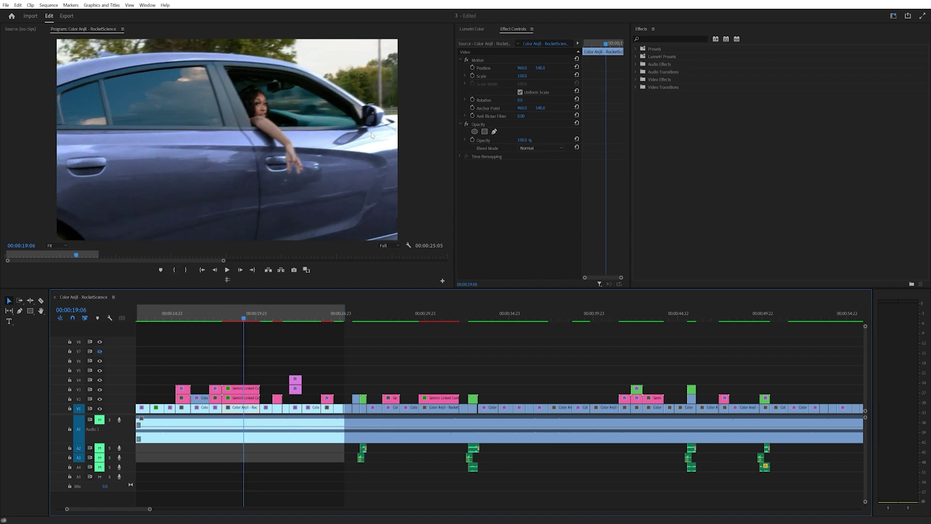
key("Left")
key("Left")
key("Left")
key("Left")
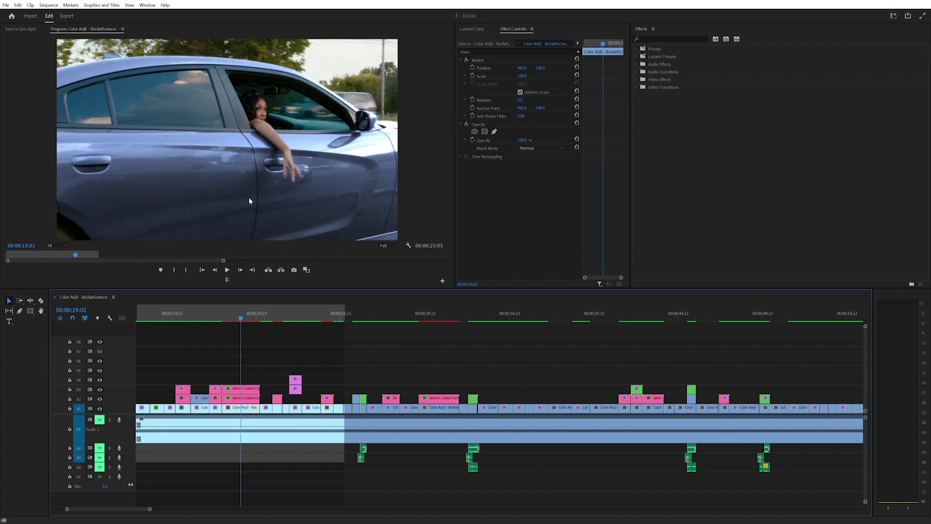
left_click_drag(231, 320, 250, 318)
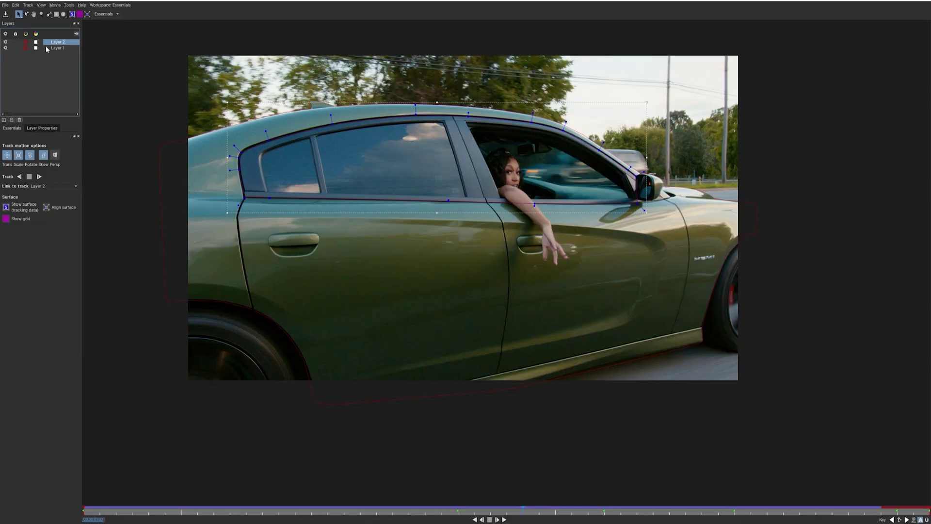
Track Layer 2, the car body outline, forward through the whole shot in Mocha
key("z")
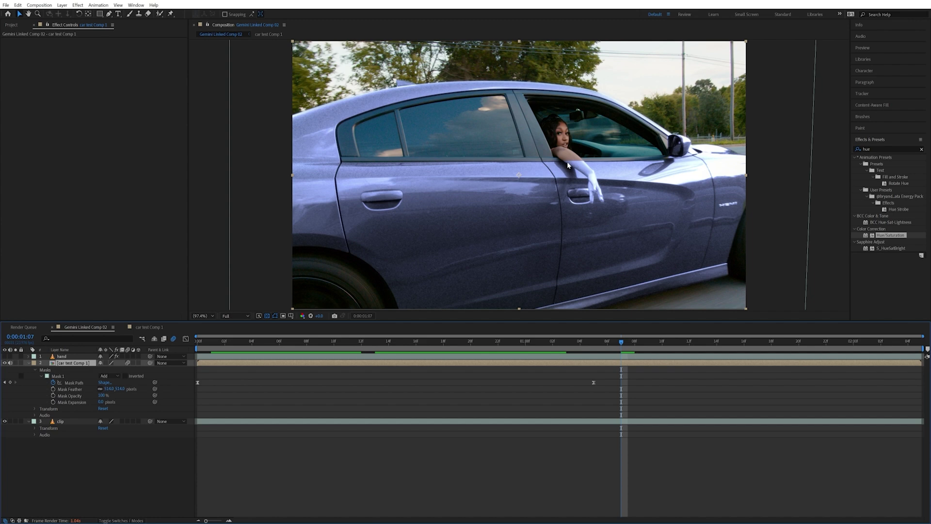
Toggle the car and background clip visibility, then scrub the first second to check the car mask
left_click(5, 363)
left_click(5, 420)
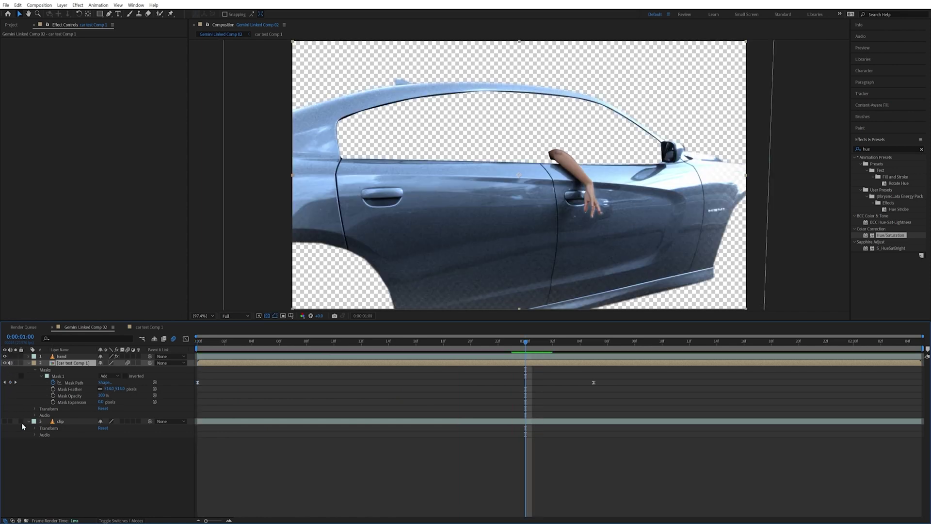
left_click(5, 421)
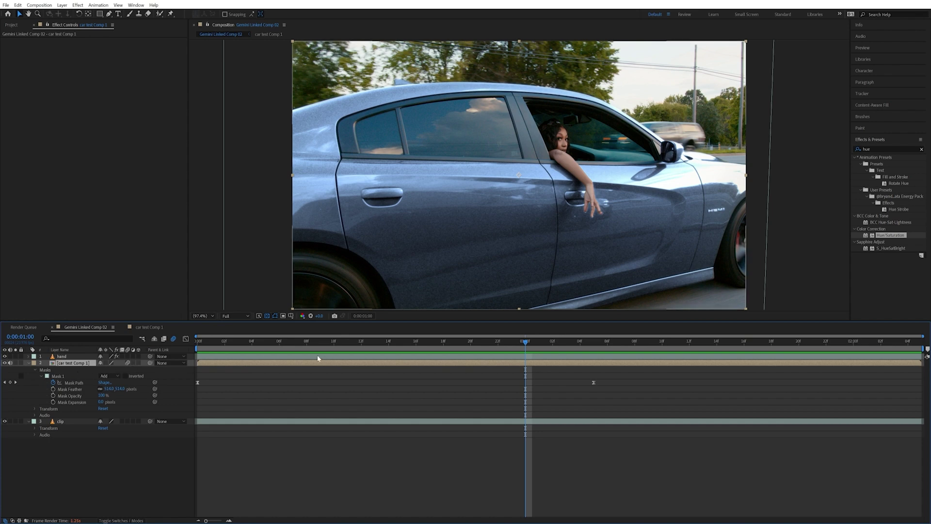
left_click_drag(525, 342, 912, 369)
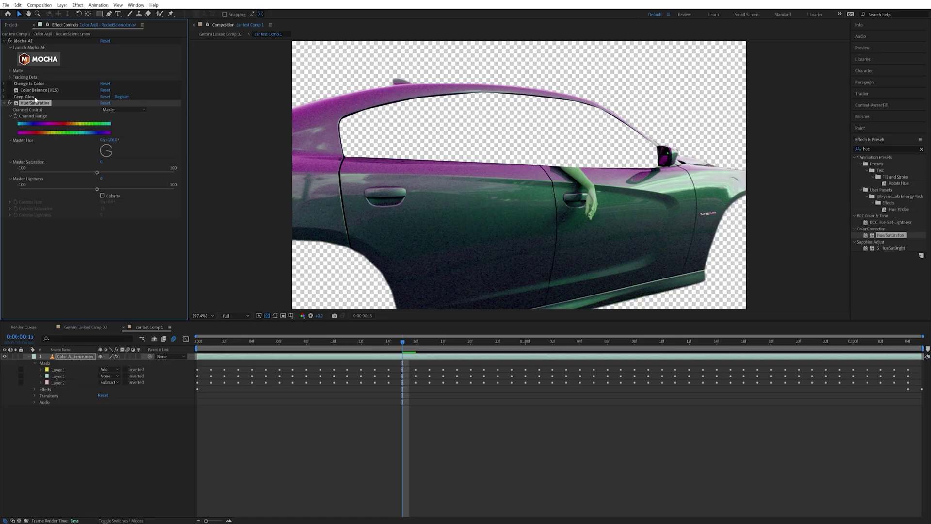
Swap Hue/Saturation for Change to Color on the car, preview it, and return to Gemini Linked Comp 02
key("Delete")
left_click(10, 83)
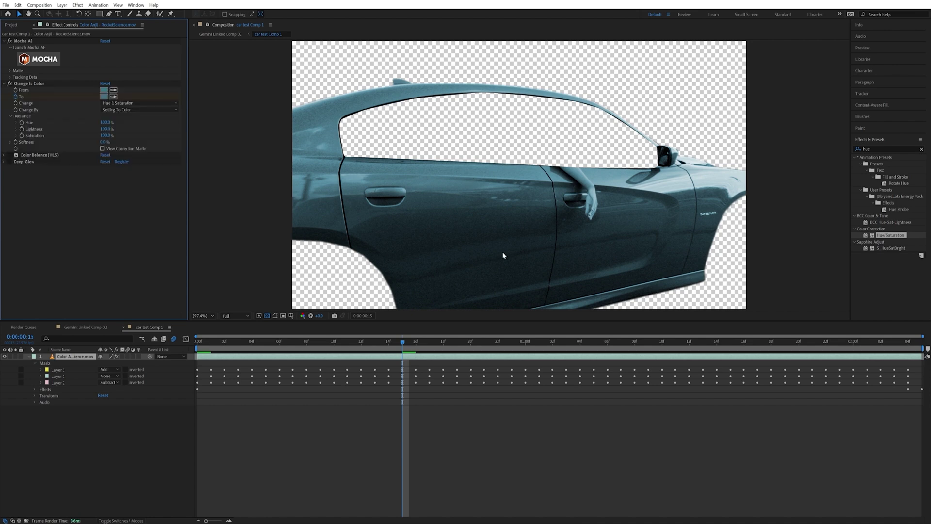
left_click(406, 168)
key("space")
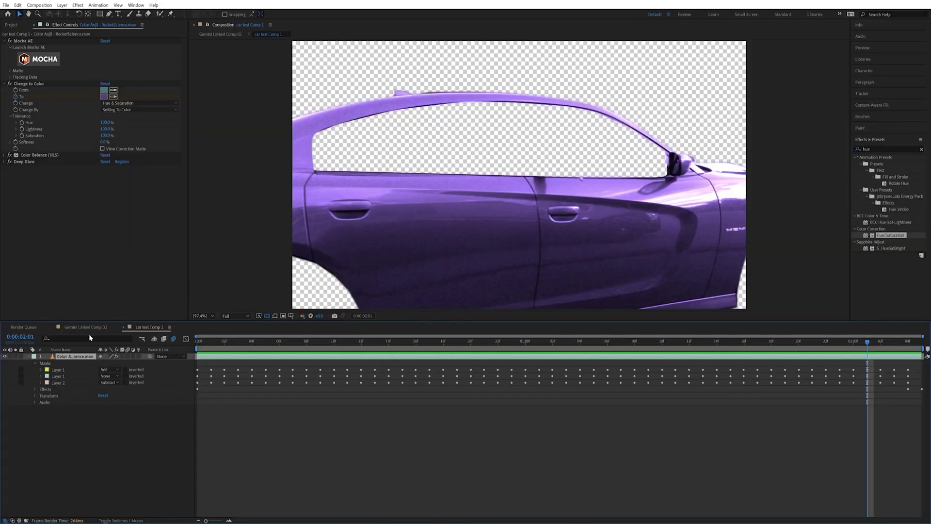
left_click(85, 327)
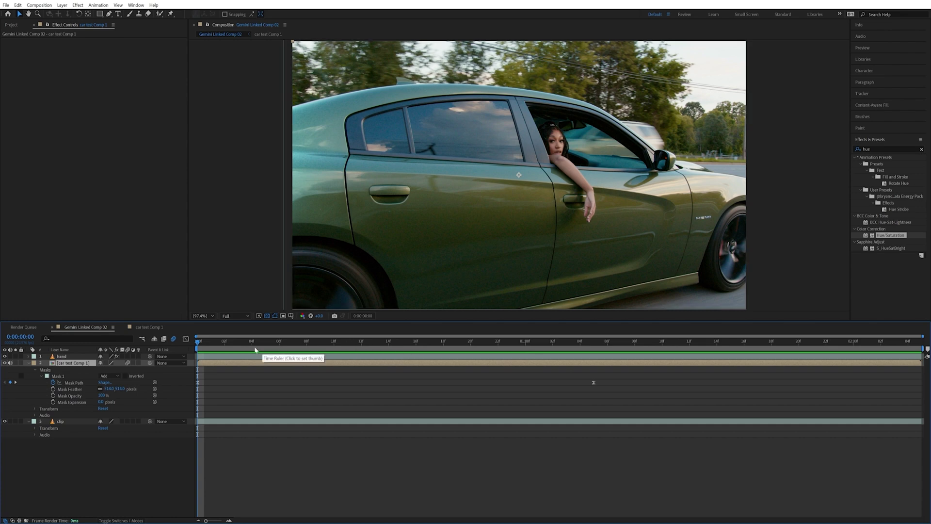
left_click_drag(199, 345, 903, 381)
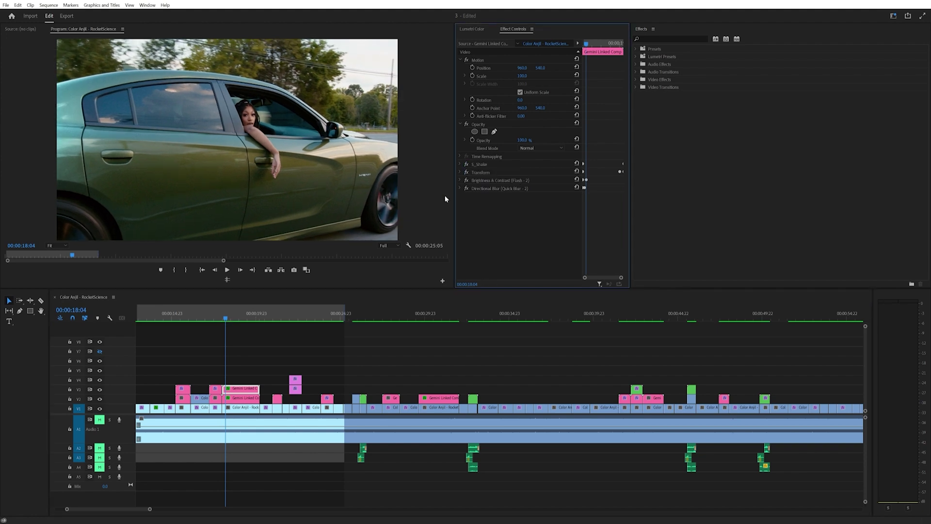
left_click_drag(225, 319, 255, 328)
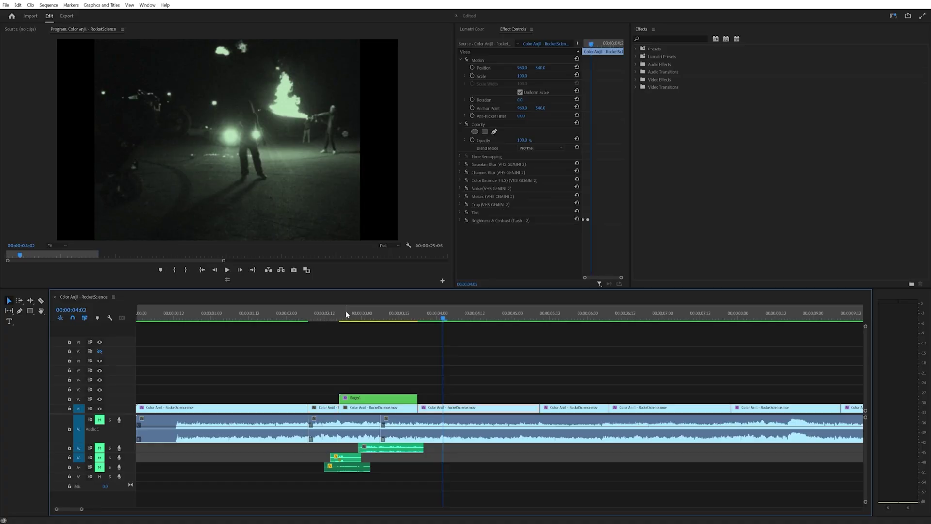
Scrub back to 00:00:02:20 to show the Buggy1 shot with the face-scribble overlay
left_click_drag(440, 320, 350, 327)
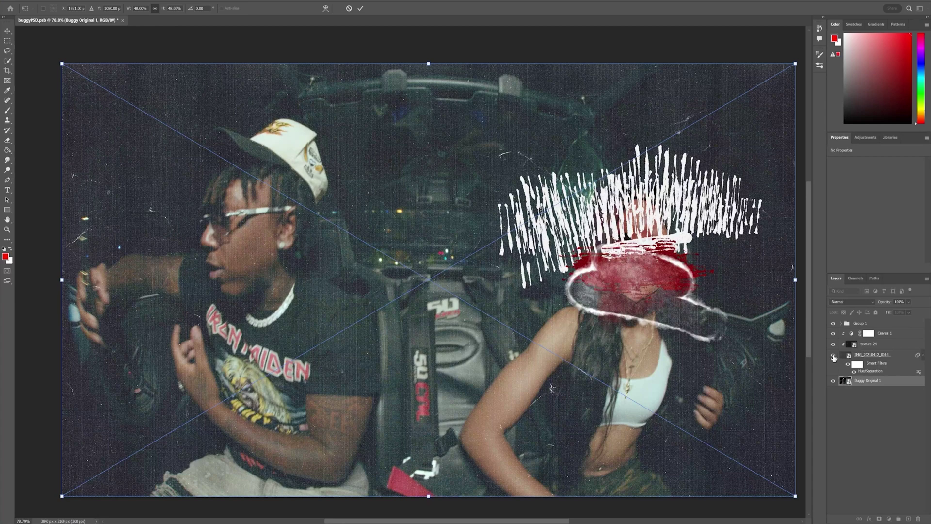
Hide the texture look and face scribble group to view the plain buggy photo
left_click(833, 357)
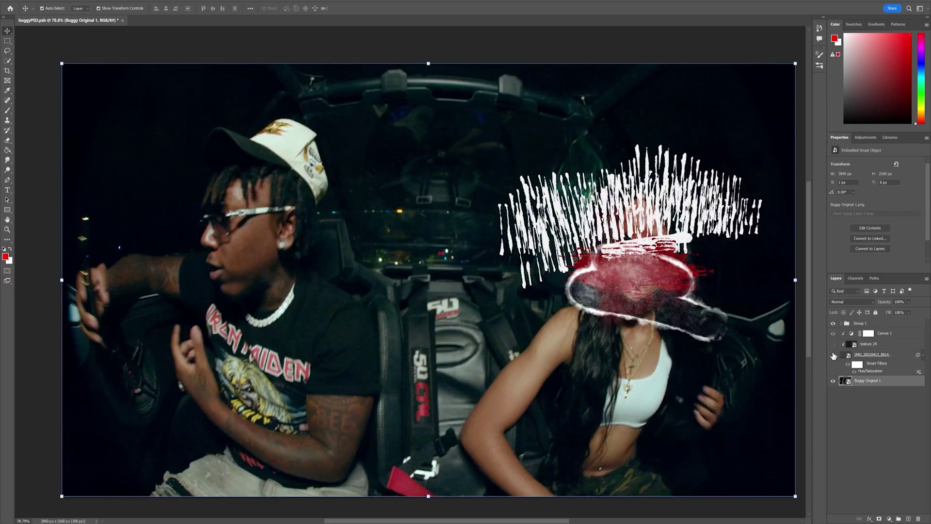
left_click(833, 324)
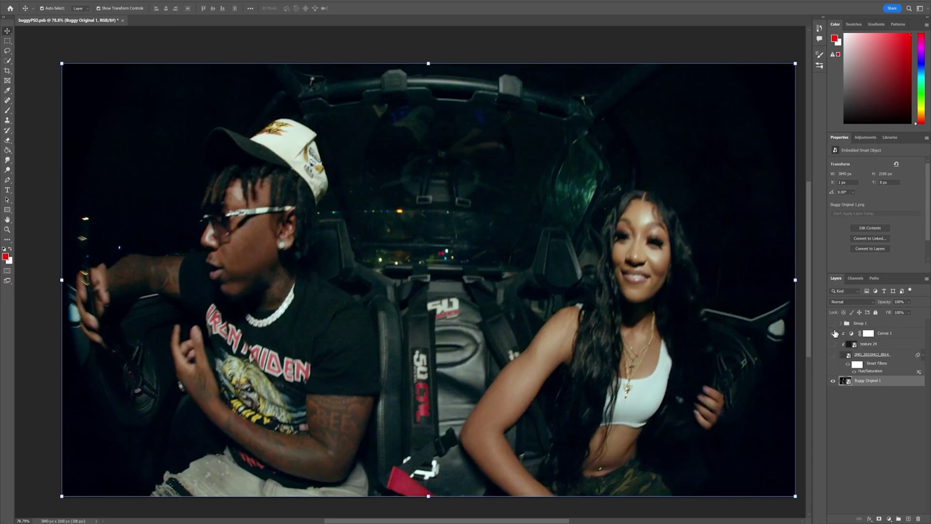
left_click(857, 429)
Turn the photo look, texture 24 and Group 1 back on, hide layers 24–19 to reveal the mouth, and zoom in
left_click(833, 354)
left_click(833, 345)
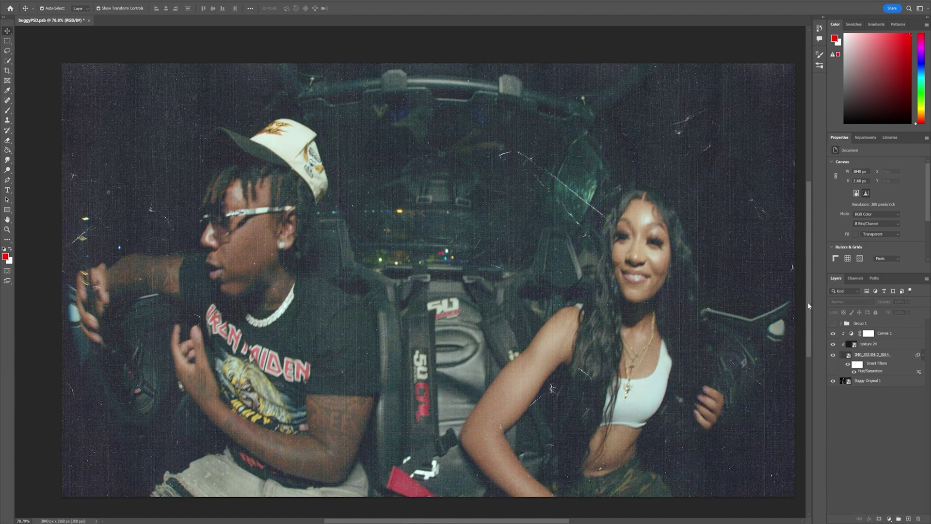
left_click(834, 324)
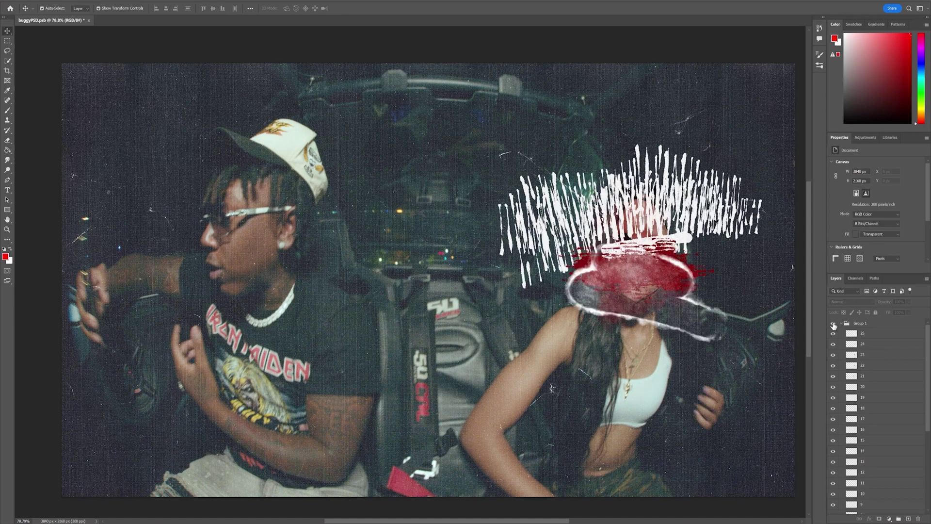
left_click_drag(835, 346, 836, 398)
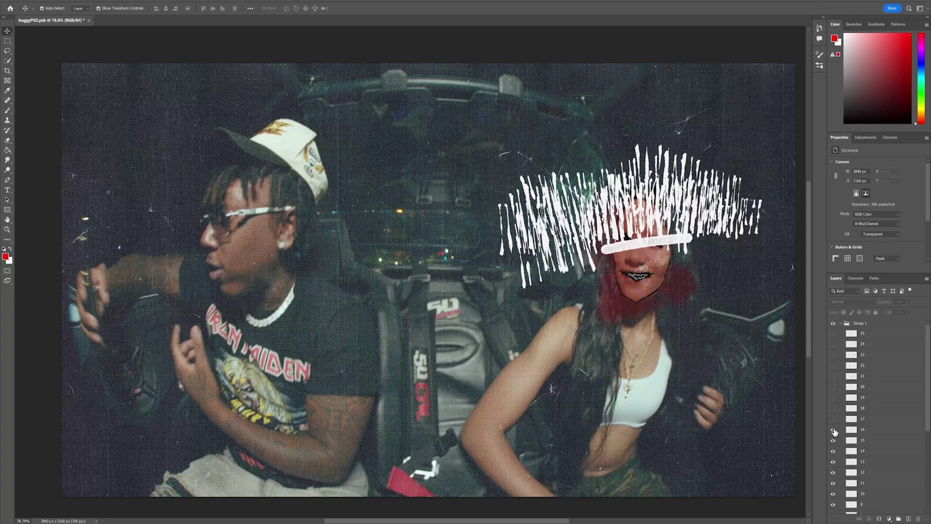
scroll(569, 251, "up", 5)
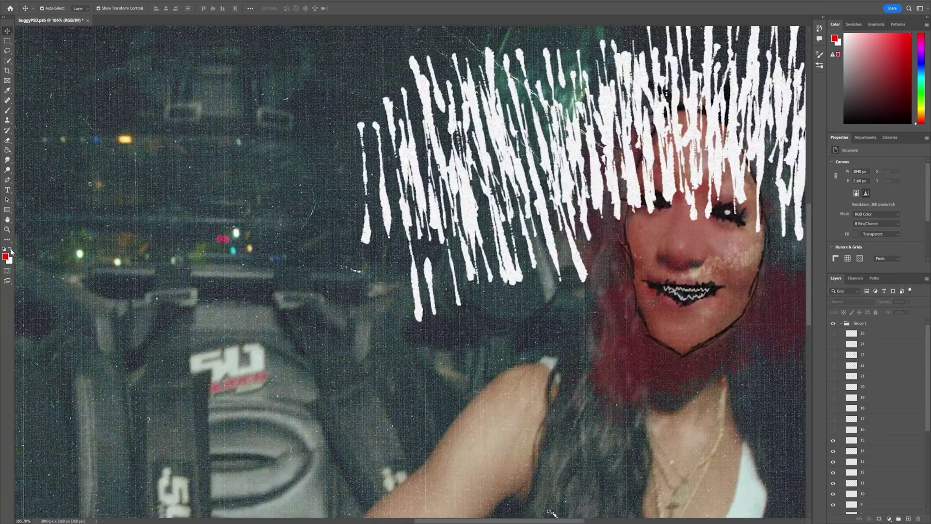
scroll(542, 199, "up", 2)
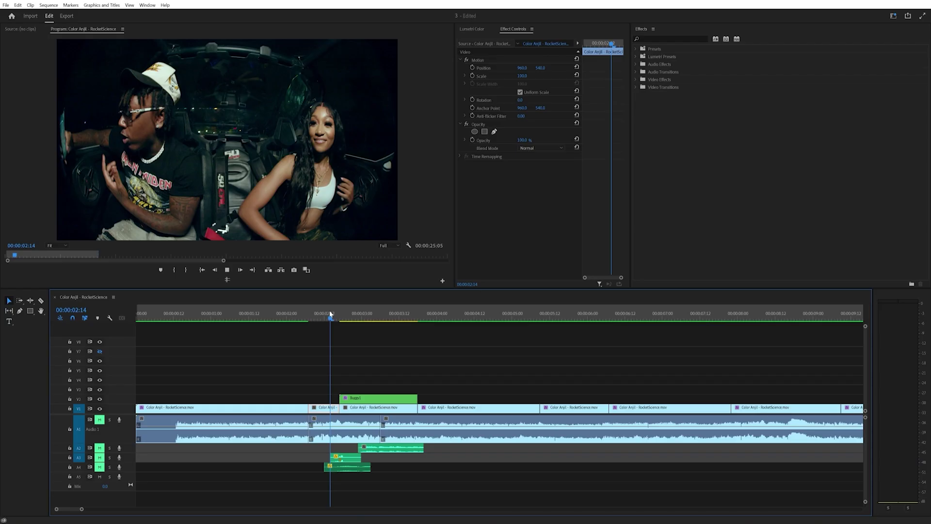
Enable the Transform and Brightness & Contrast effects on the Buggy1 overlay clip on V2
left_click_drag(330, 314, 364, 321)
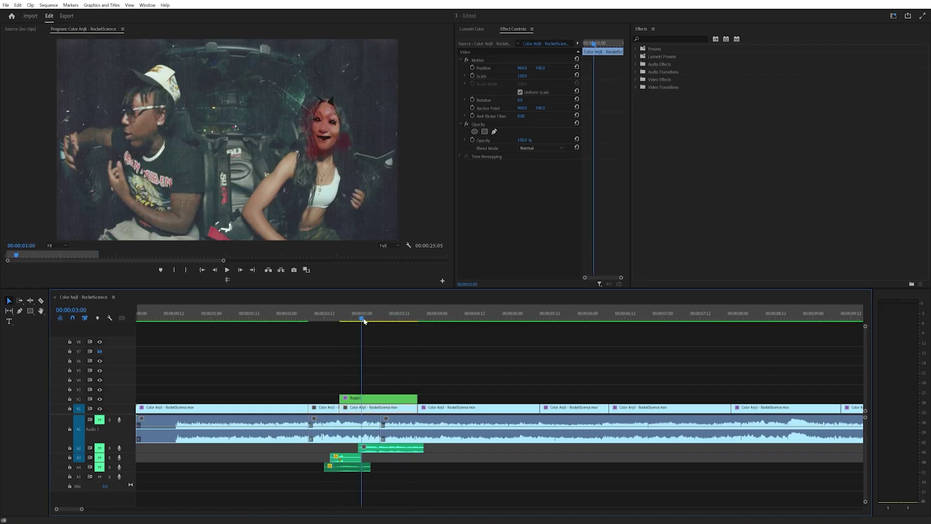
left_click(374, 398)
key("Up")
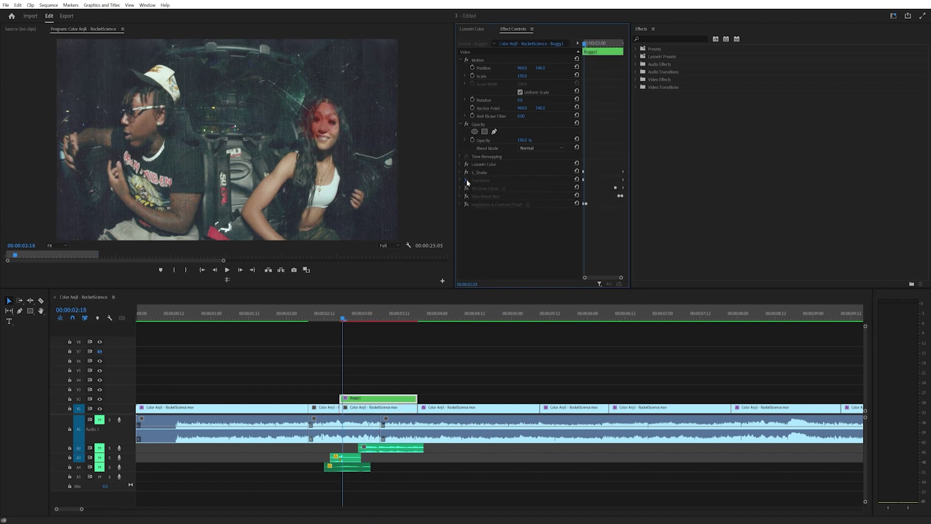
left_click(466, 181)
left_click(466, 205)
Play back the VHS-styled buggy section from about two seconds, inspecting frame 02:13
key("Left")
key("Left")
key("Left")
key("Left")
key("Left")
key("Left")
key("Left")
key("Left")
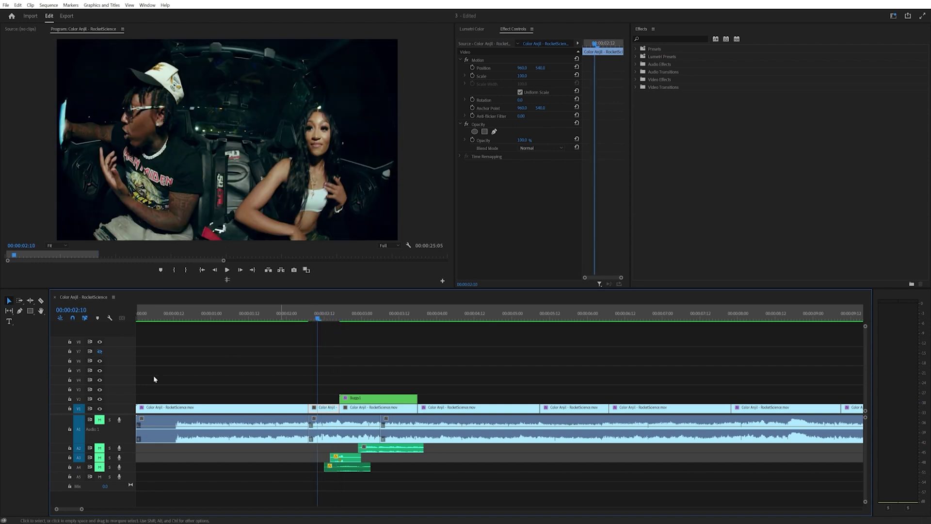
left_click(285, 316)
key("space")
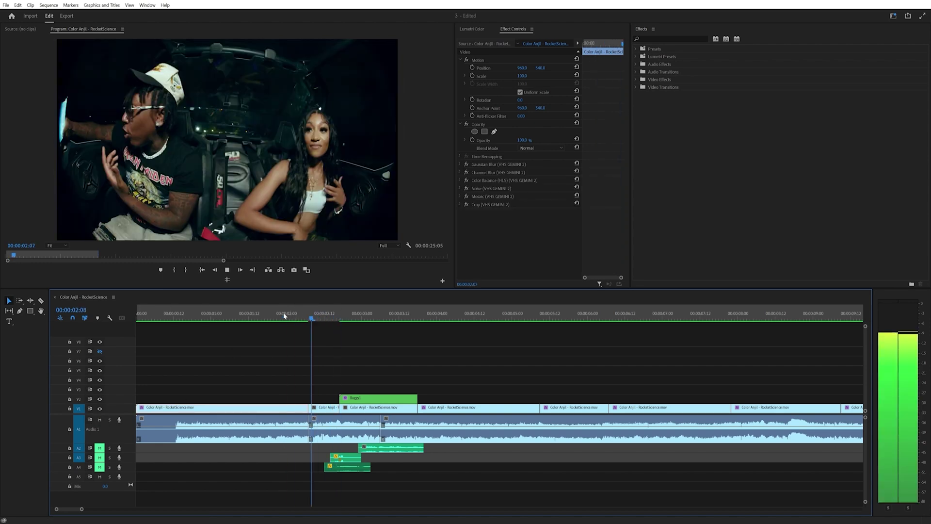
left_click(285, 315)
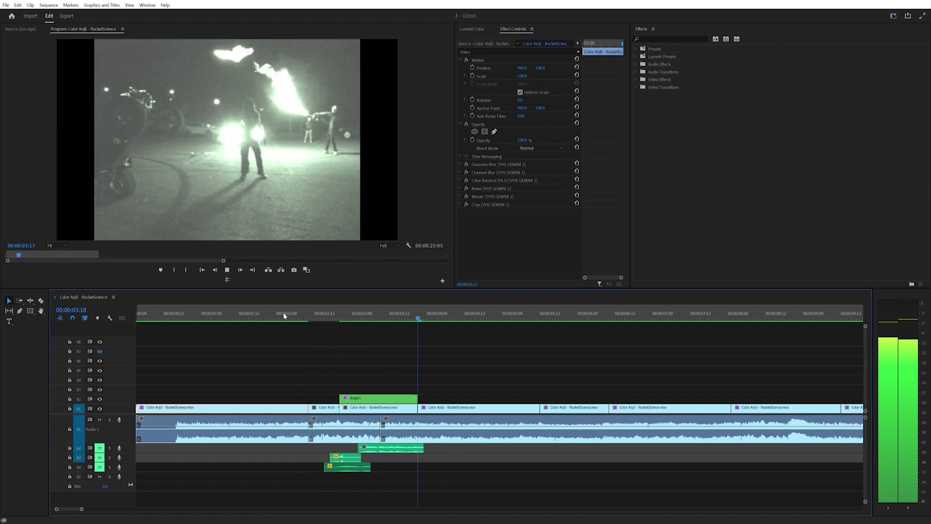
left_click(308, 315)
left_click_drag(308, 315, 328, 319)
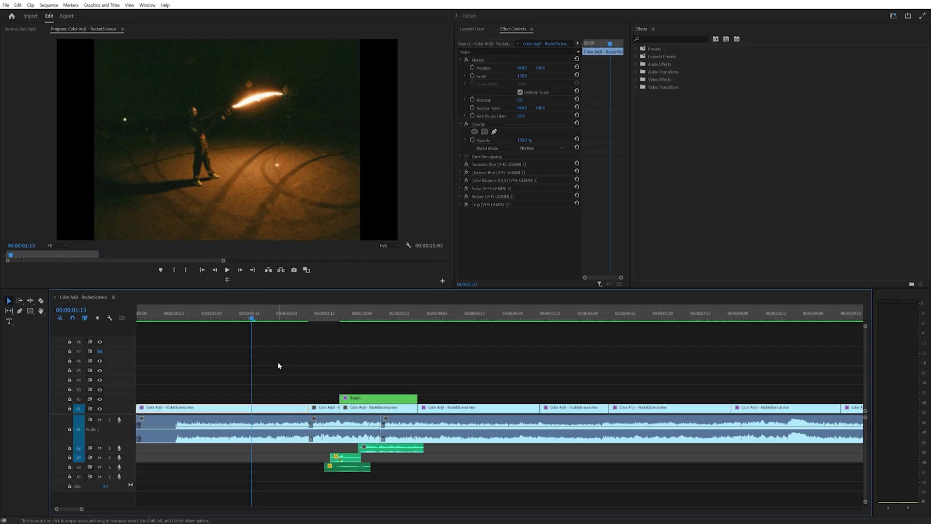
key("space")
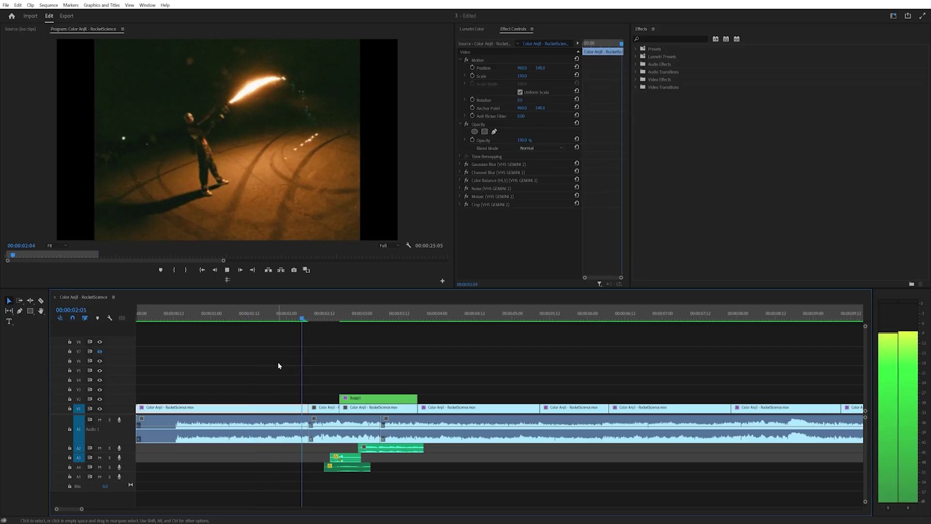